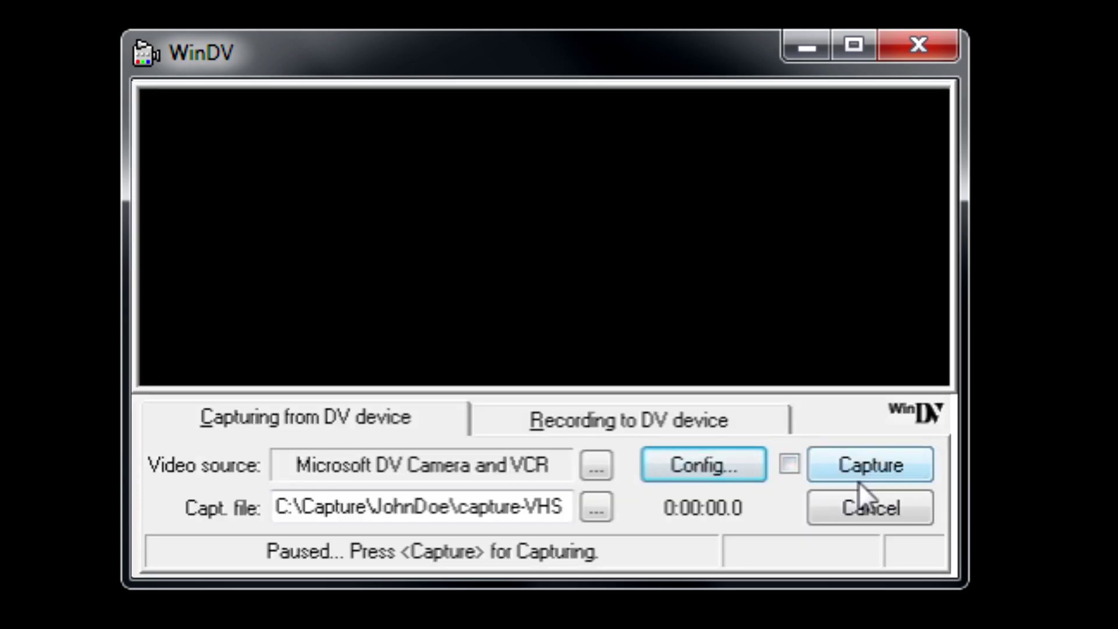
Start capturing the DV stream to an AVI file in the capture-VHS folder.
left_click(889, 468)
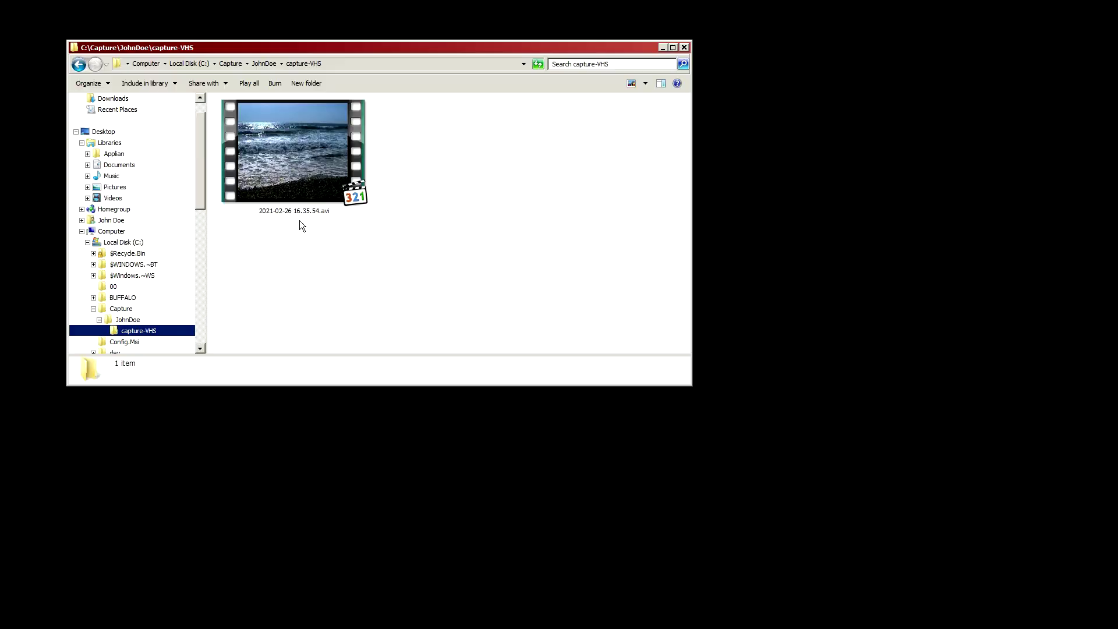
Select the captured AVI to show its details, including the 720 by 480 frame size.
left_click(303, 163)
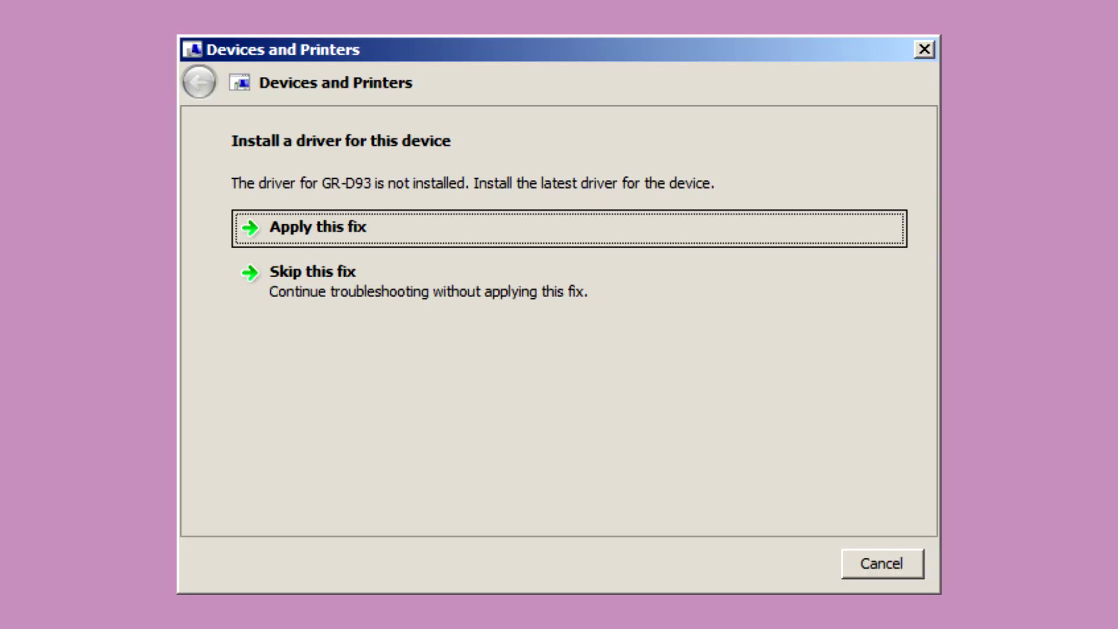
Apply the troubleshooter's suggested fix so Windows searches for the camcorder driver.
key("Return")
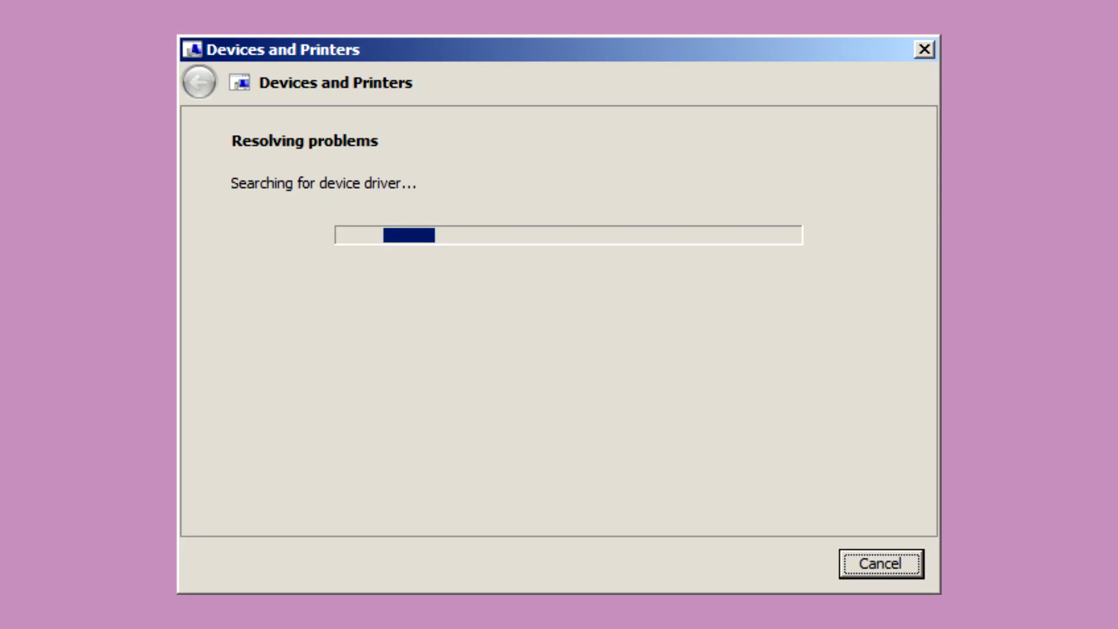